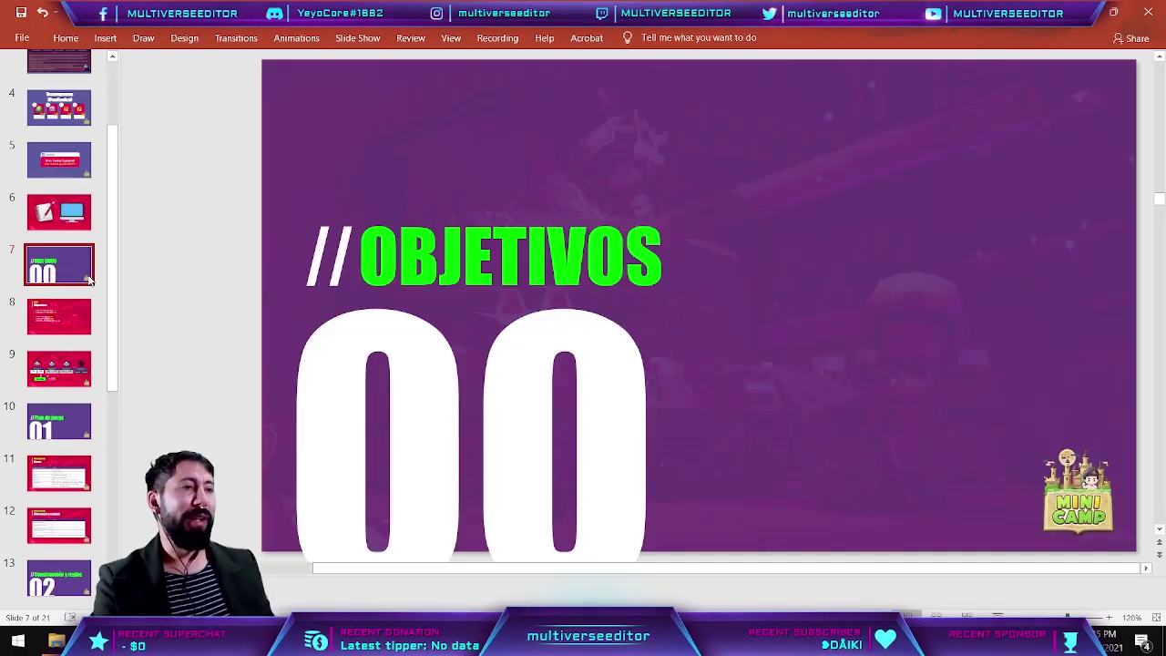
Step: Advance from slide 7 to slide 8, the Class Objectives agenda with timed items
{"action": "key", "text": "Down"}
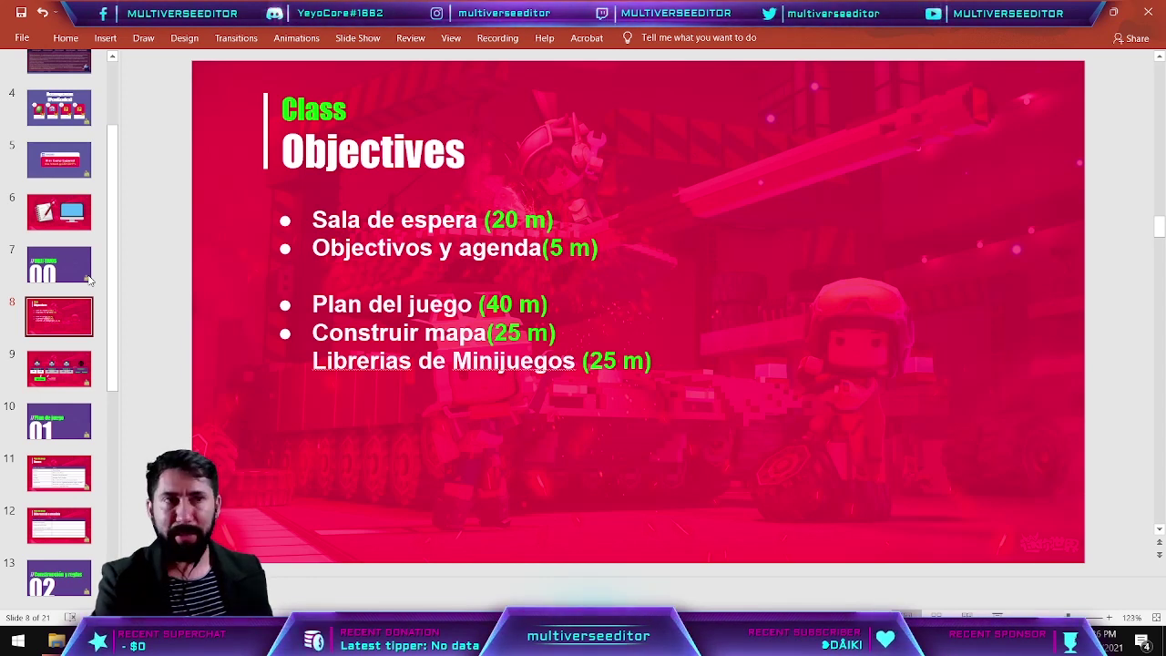
Step: Advance to slide 9, the four-week Mini Camp schedule marking class #1
{"action": "key", "text": "Down"}
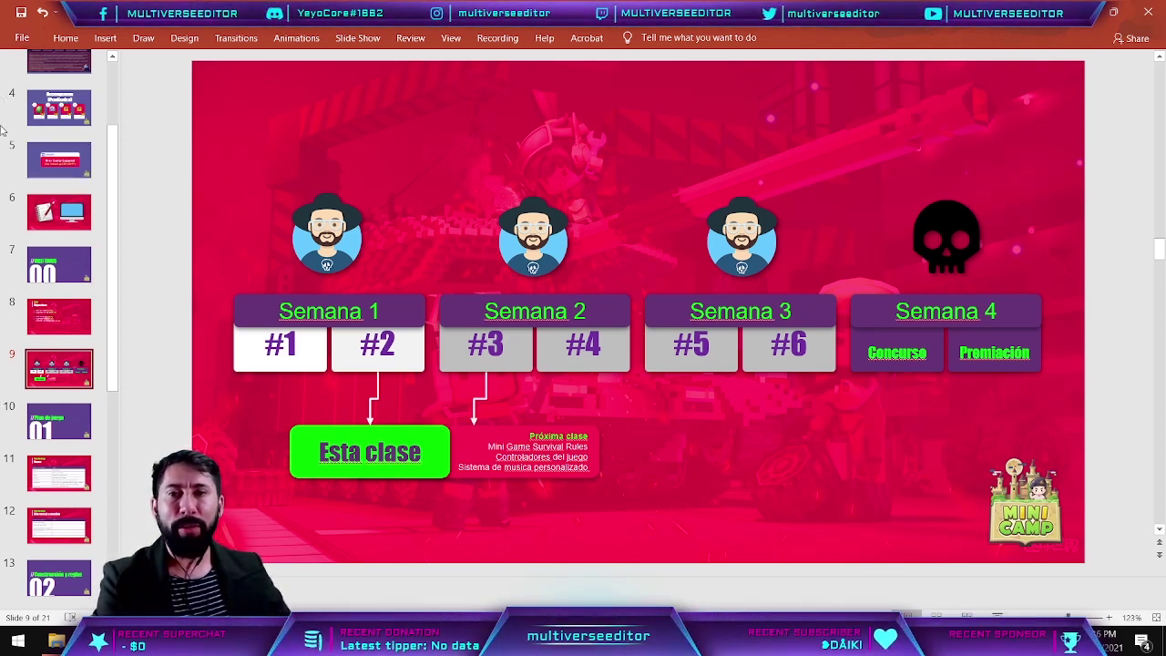
{"action": "left_click", "coordinate": [59, 108]}
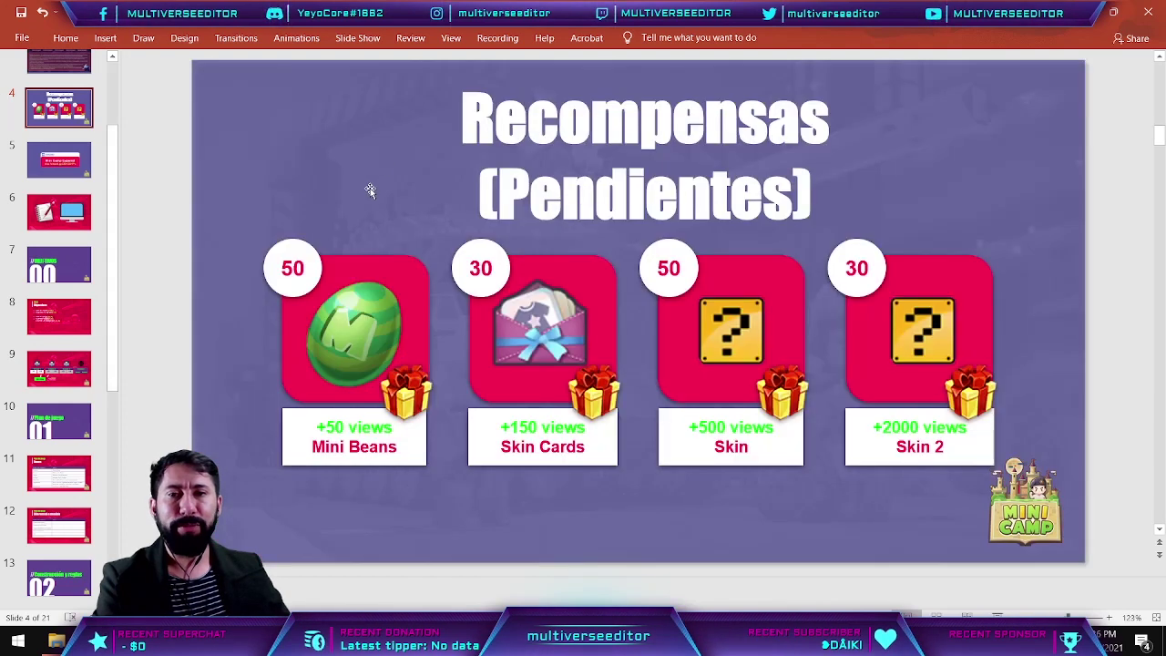
{"action": "left_click", "coordinate": [66, 351]}
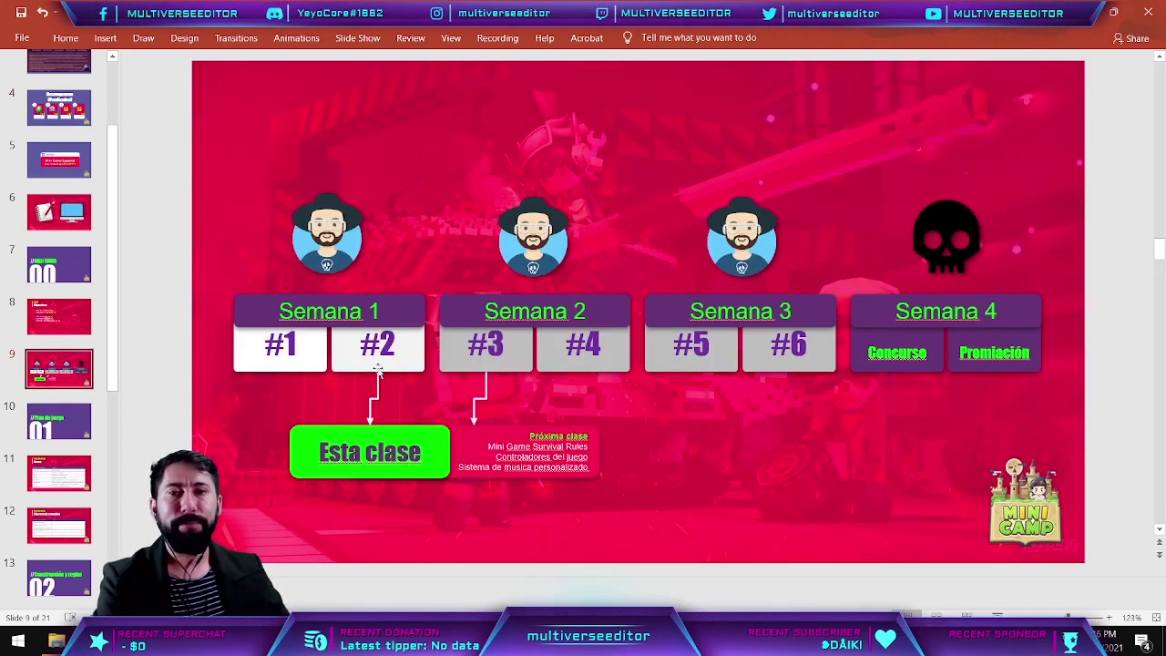
{"action": "left_click", "coordinate": [537, 451]}
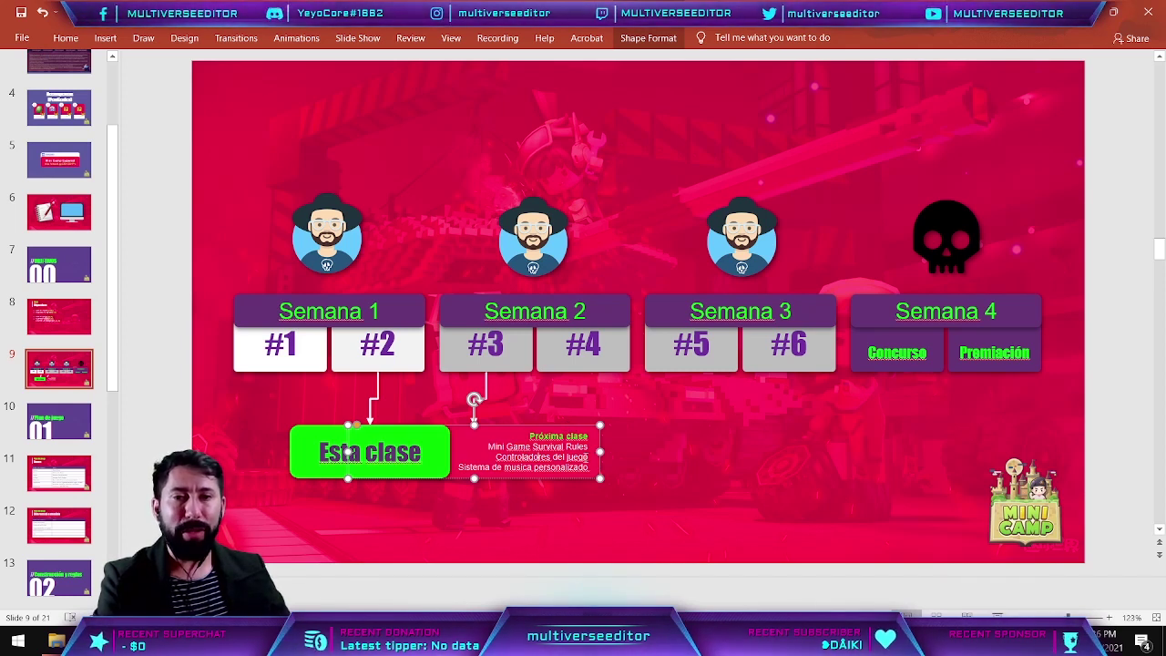
{"action": "left_click_drag", "start_coordinate": [589, 456], "coordinate": [497, 458]}
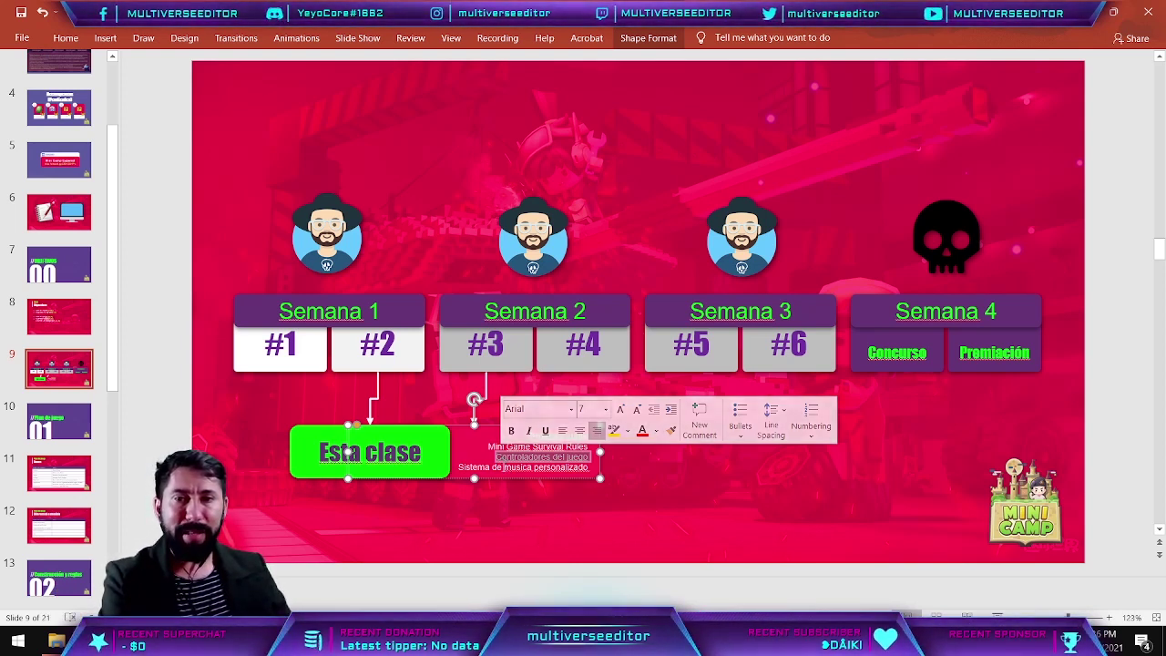
{"action": "left_click", "coordinate": [500, 468]}
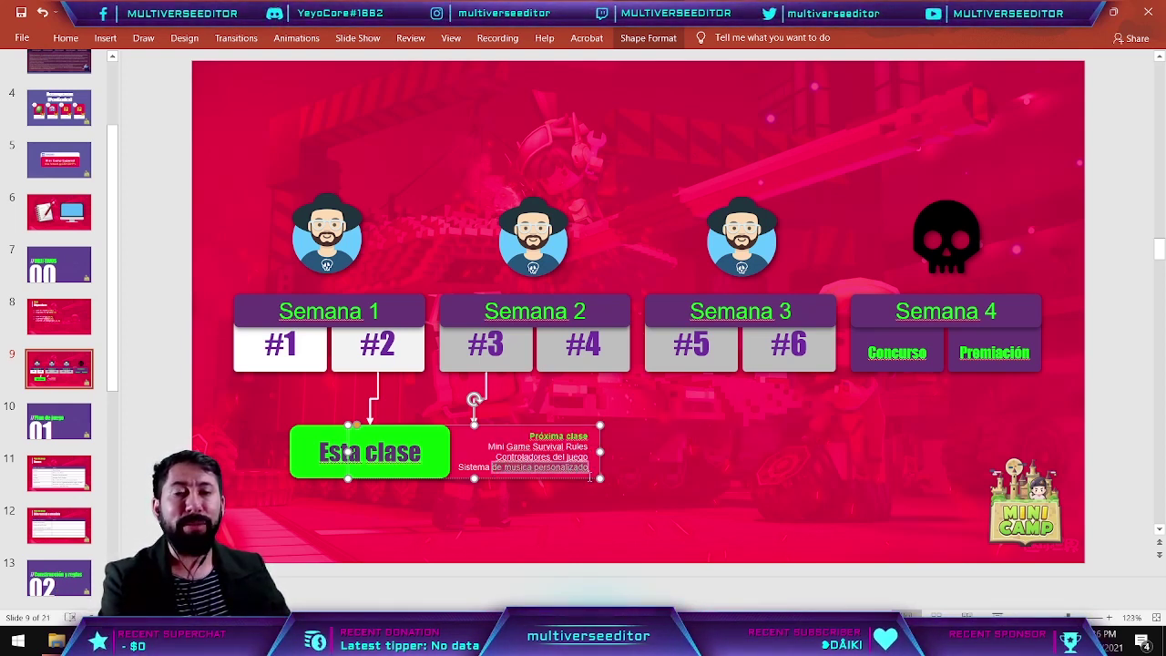
{"action": "left_click", "coordinate": [731, 505]}
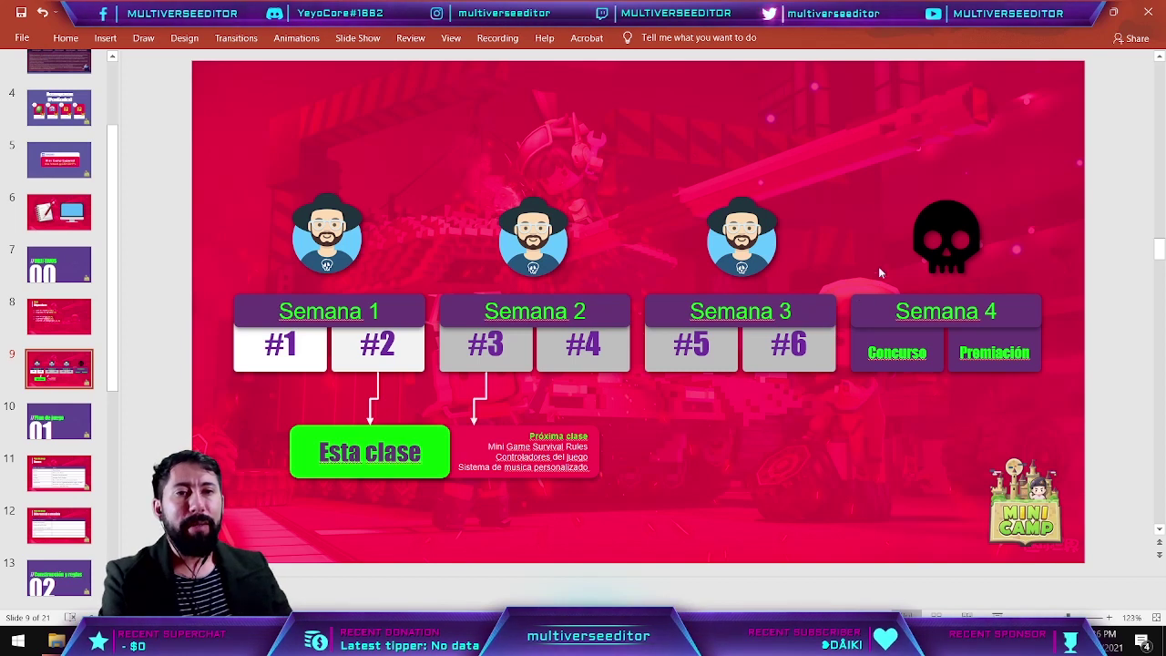
{"action": "left_click_drag", "start_coordinate": [856, 165], "coordinate": [1049, 410]}
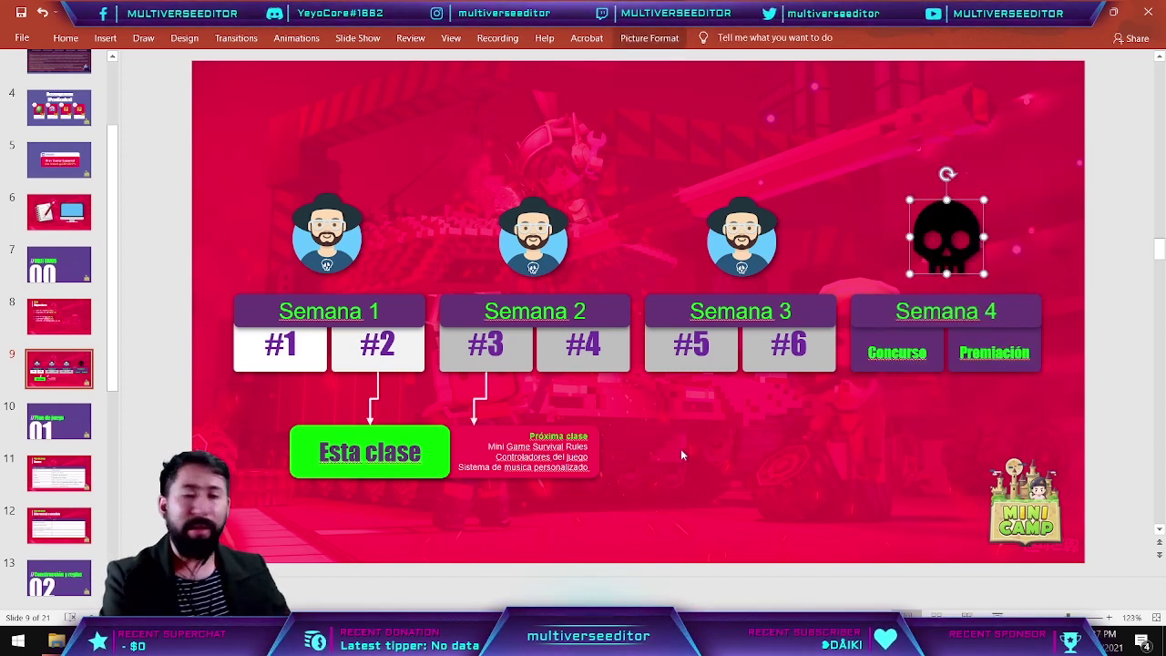
Step: Show slide 10, the Plan de juego 01 opener, then slide 11's Bases table
{"action": "left_click", "coordinate": [67, 415]}
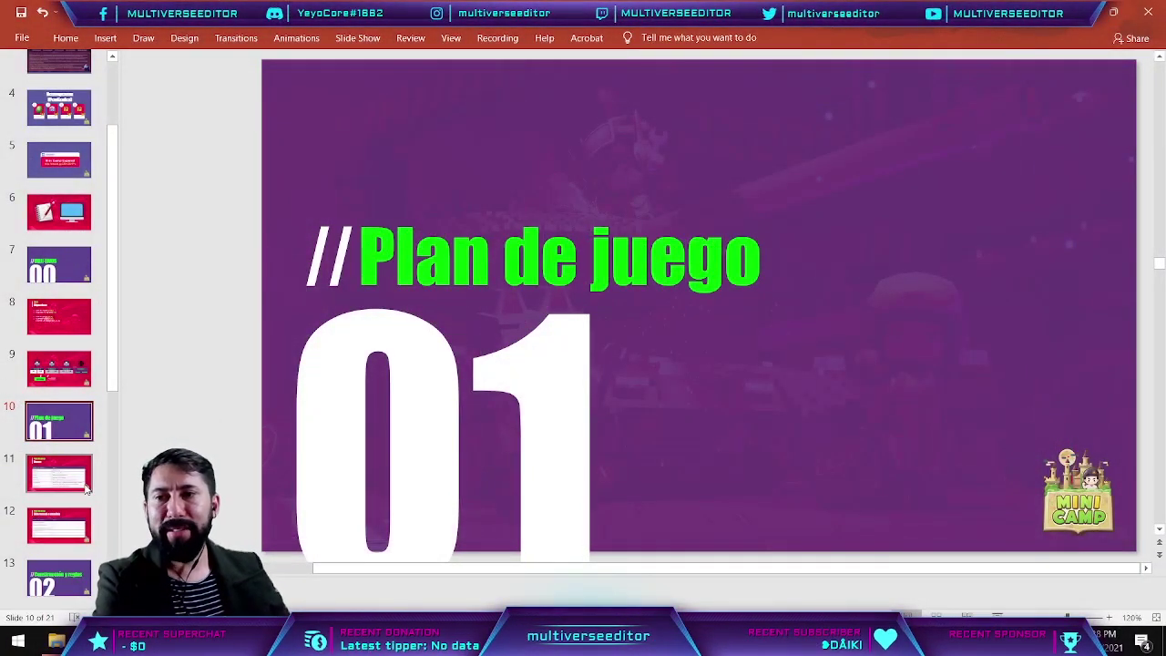
{"action": "left_click", "coordinate": [59, 473]}
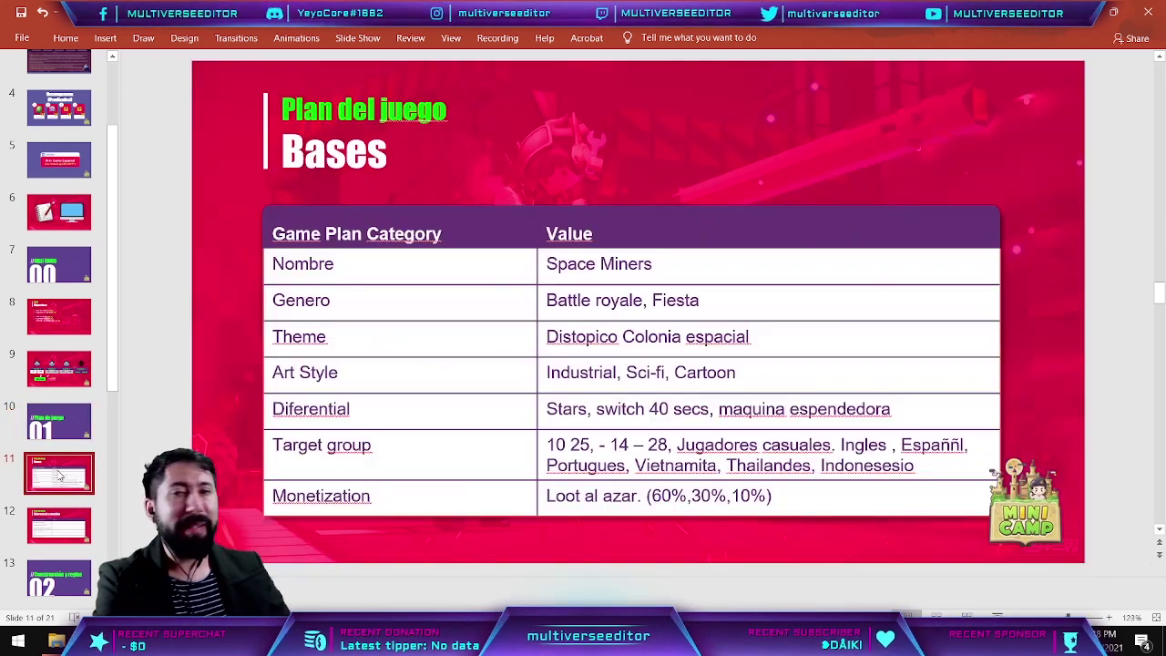
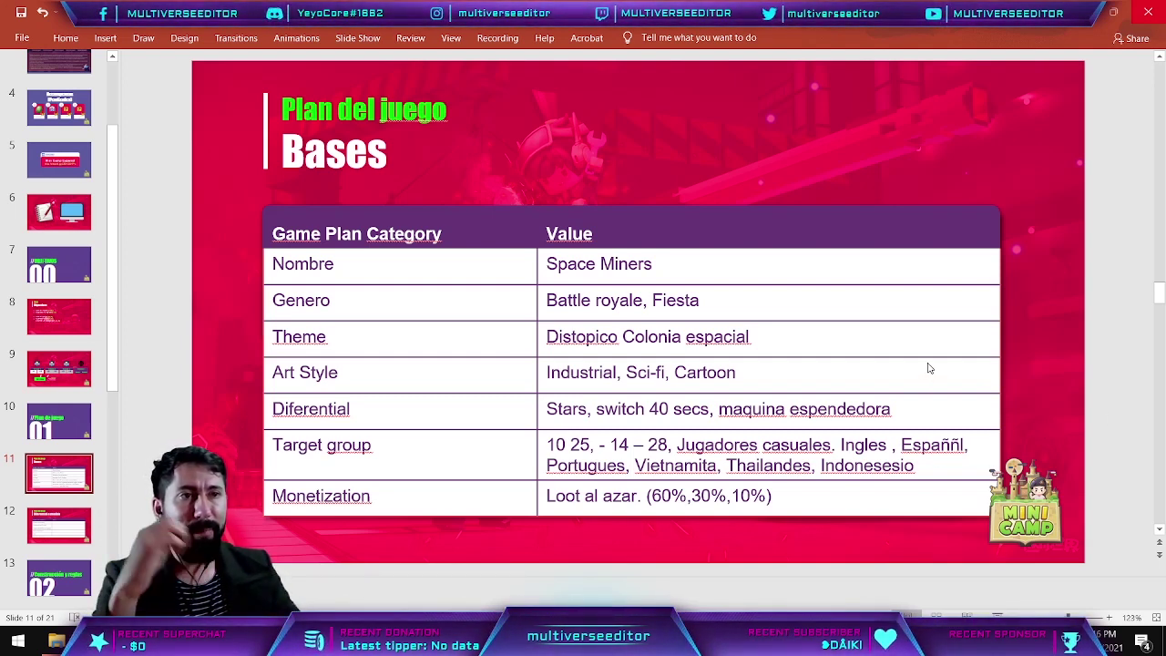
Step: Return to the Bases table slide and begin reviewing the Diferencial row
{"action": "scroll", "coordinate": [926, 374], "scroll_direction": "down", "scroll_amount": 5}
{"action": "scroll", "coordinate": [813, 390], "scroll_direction": "up", "scroll_amount": 1}
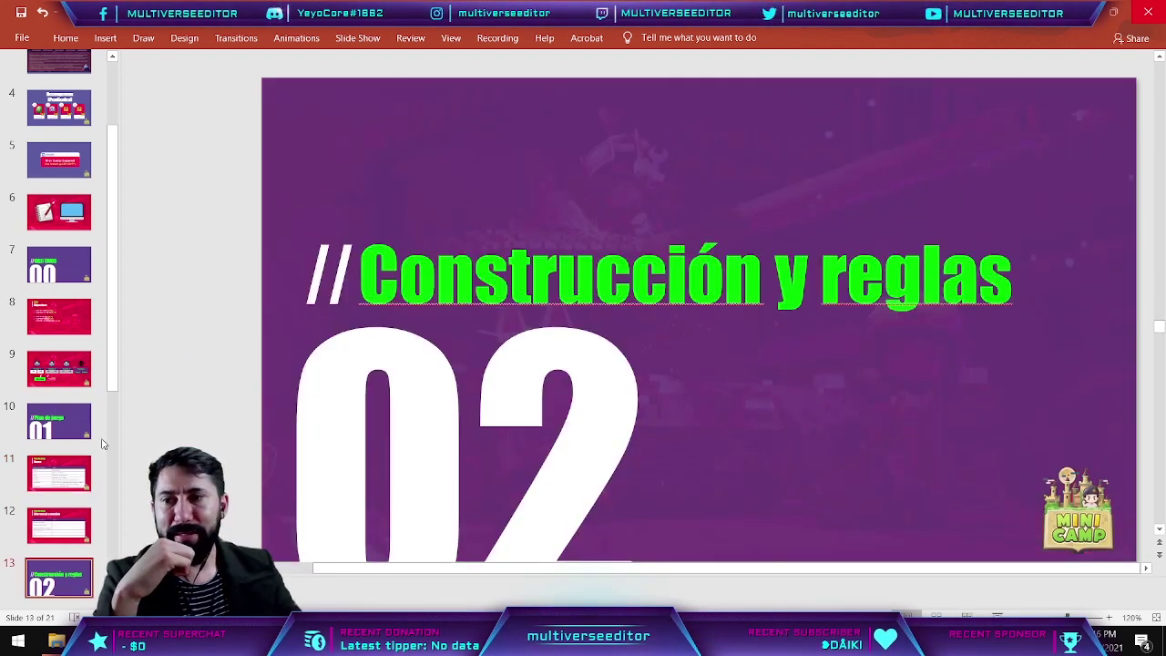
{"action": "left_click", "coordinate": [62, 490]}
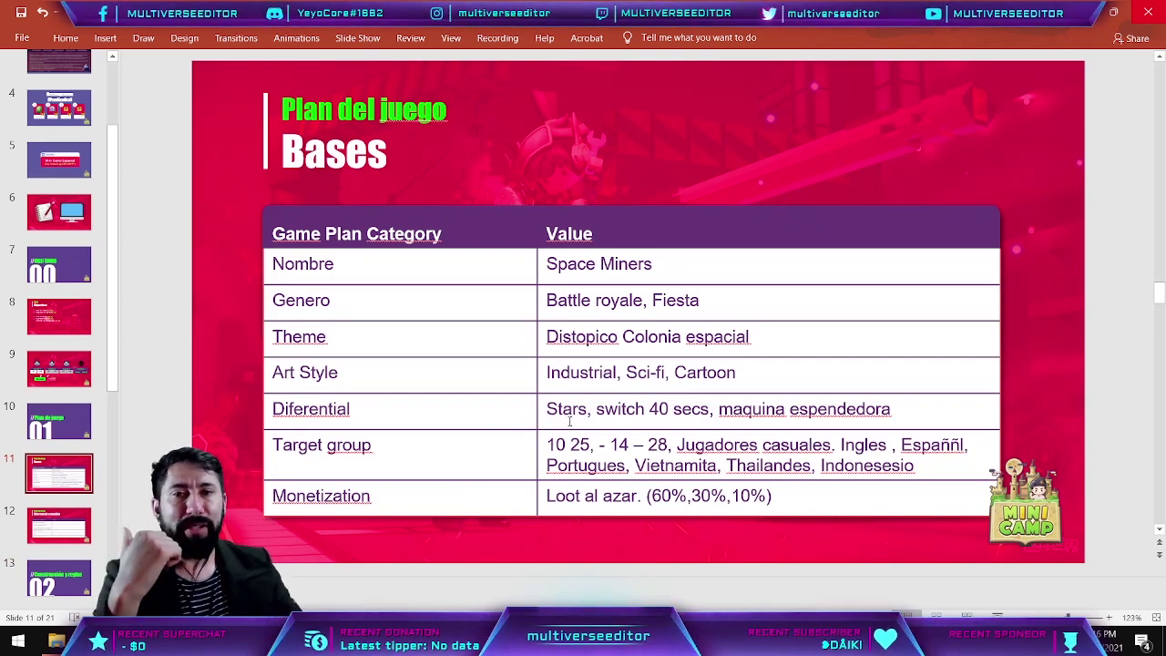
{"action": "double_click", "coordinate": [382, 421]}
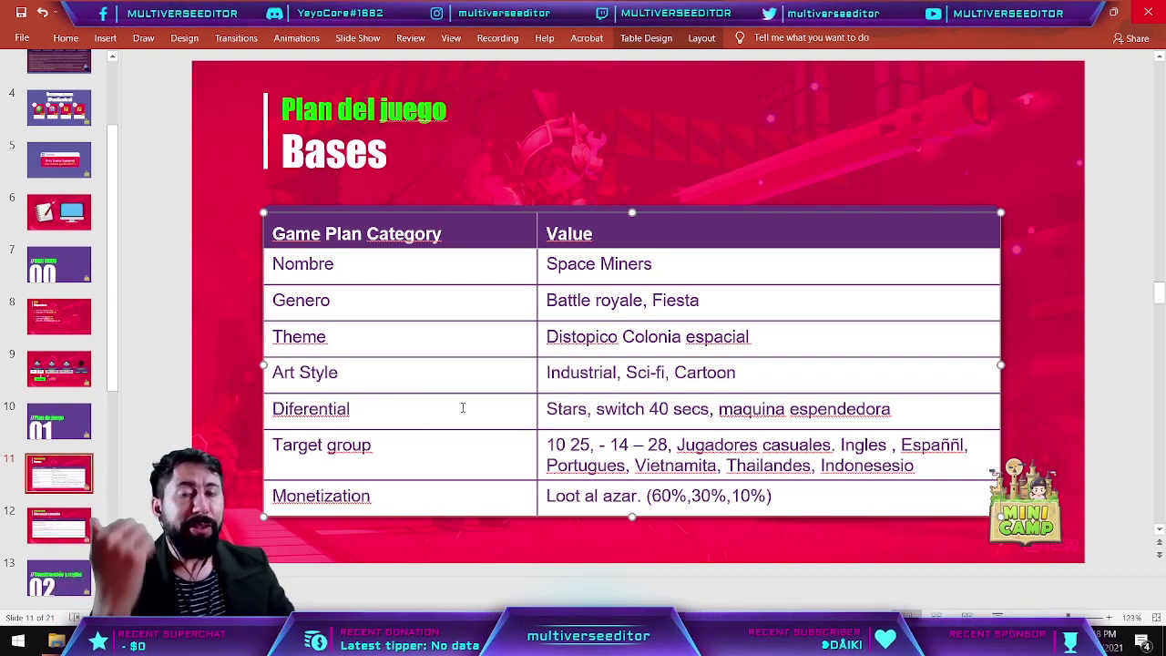
Step: Highlight 'Stars', 'switch 40 secs' and 'maquina espendedora' in the Diferencial value
{"action": "double_click", "coordinate": [565, 409]}
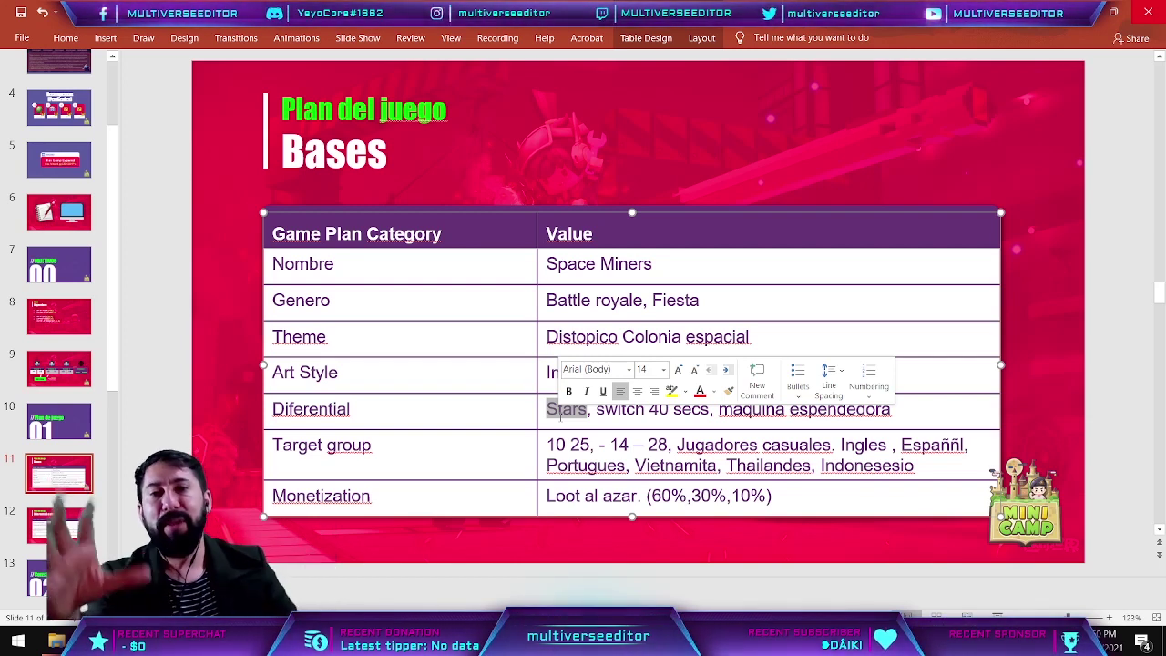
{"action": "left_click", "coordinate": [548, 408]}
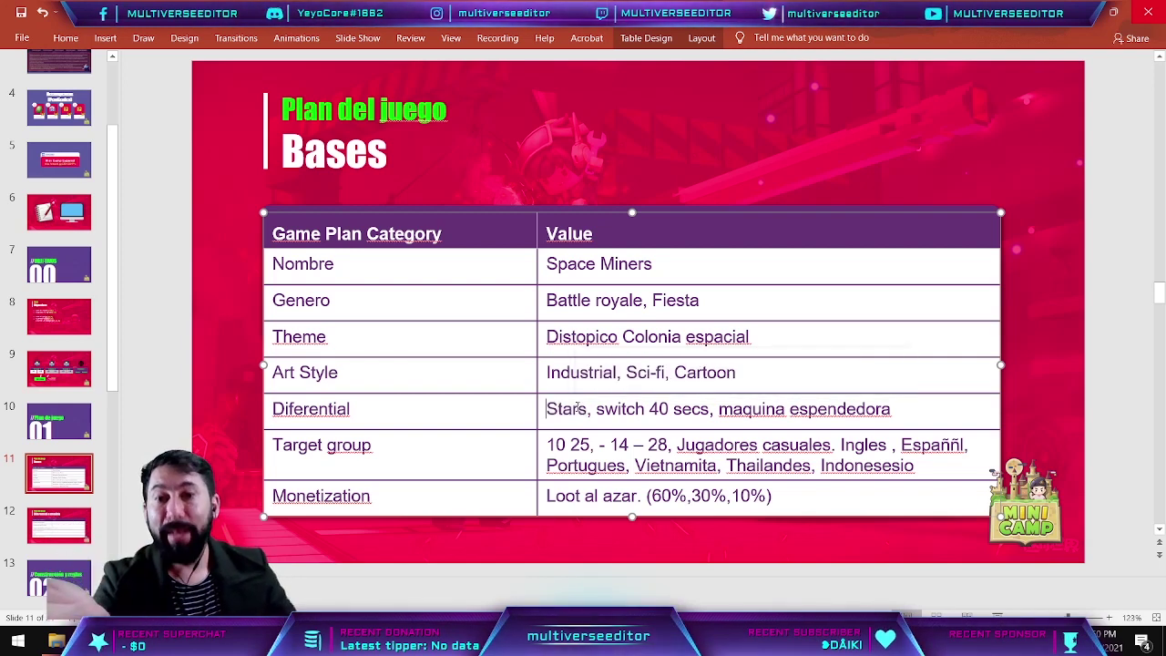
{"action": "double_click", "coordinate": [577, 408]}
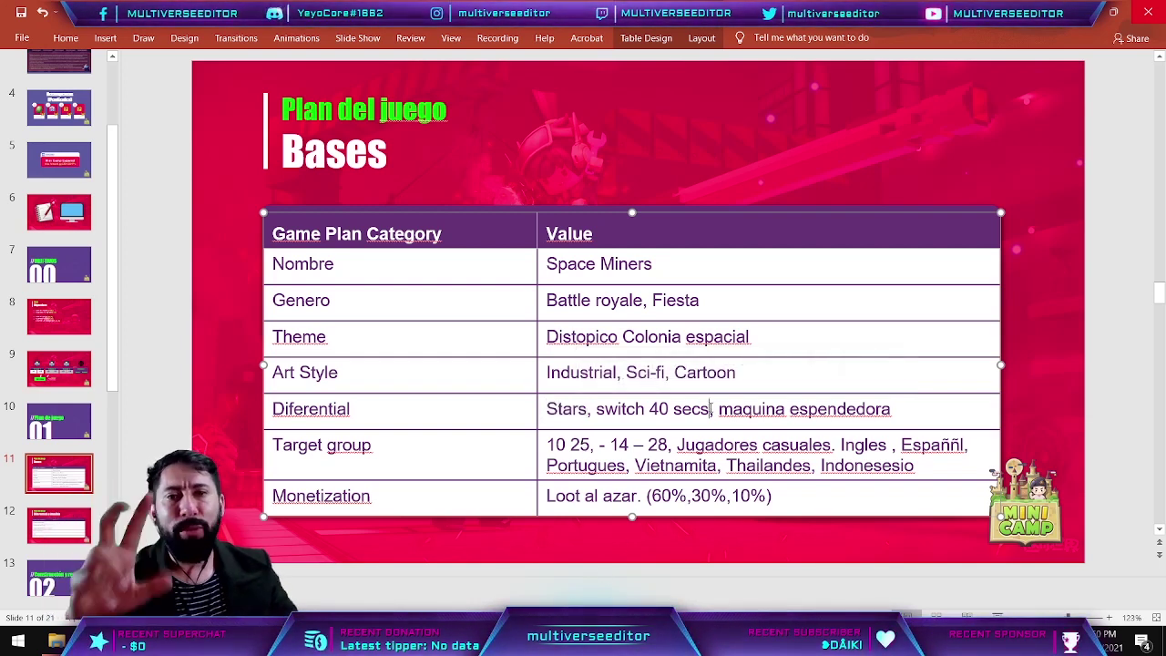
{"action": "left_click_drag", "start_coordinate": [711, 409], "coordinate": [597, 410]}
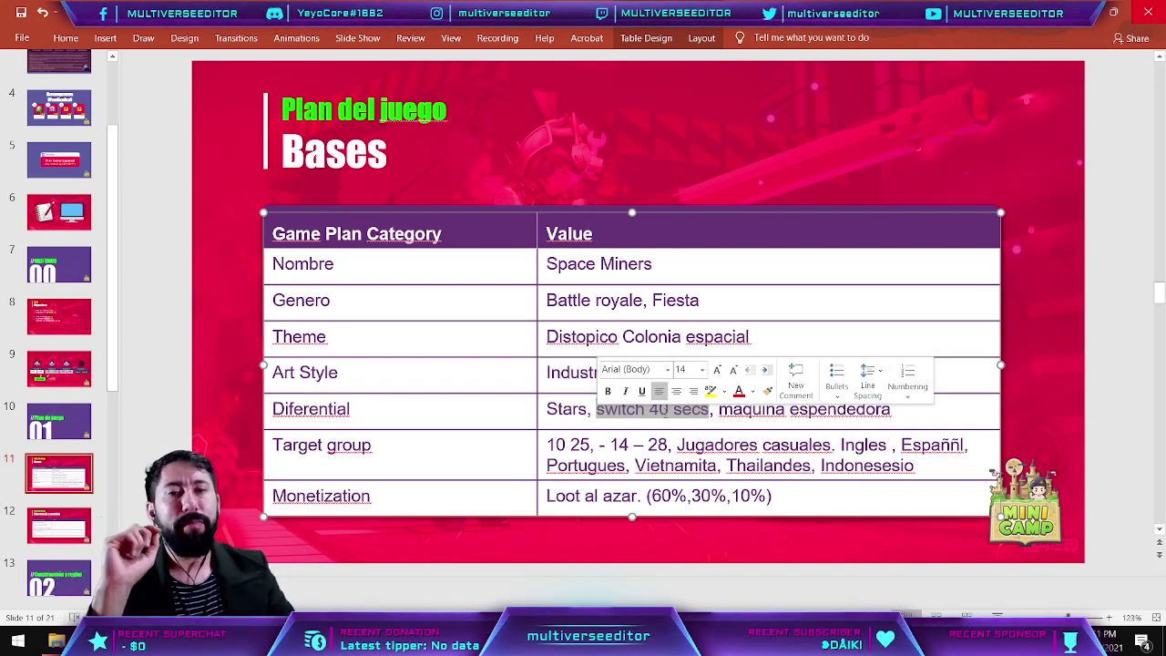
{"action": "key", "text": "Left"}
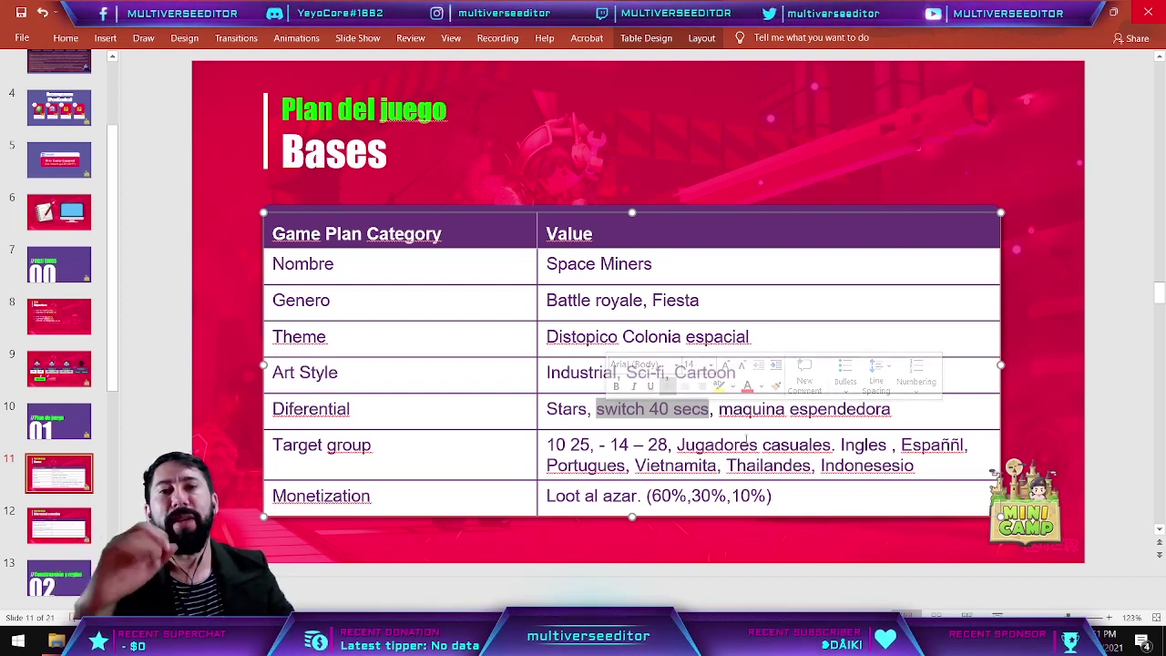
{"action": "left_click_drag", "start_coordinate": [890, 408], "coordinate": [740, 415]}
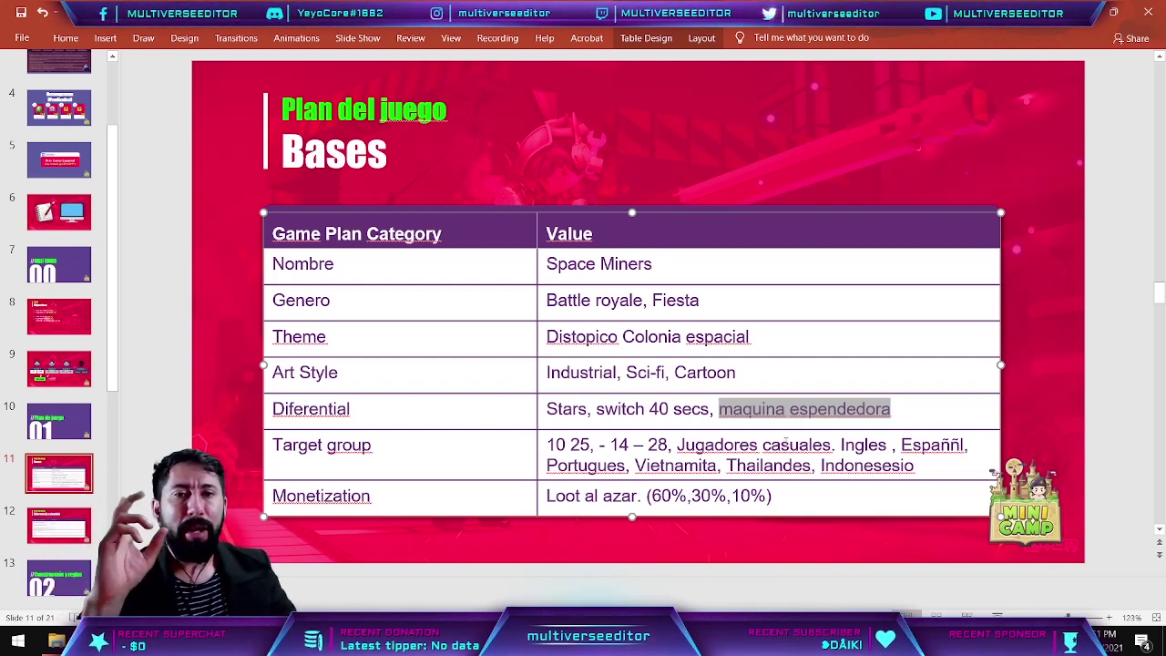
Step: Step through the Target group terms '10 25', '14 – 28', 'Jugadores casuales' and place the cursor in 'Españñl'
{"action": "left_click_drag", "start_coordinate": [407, 499], "coordinate": [285, 441]}
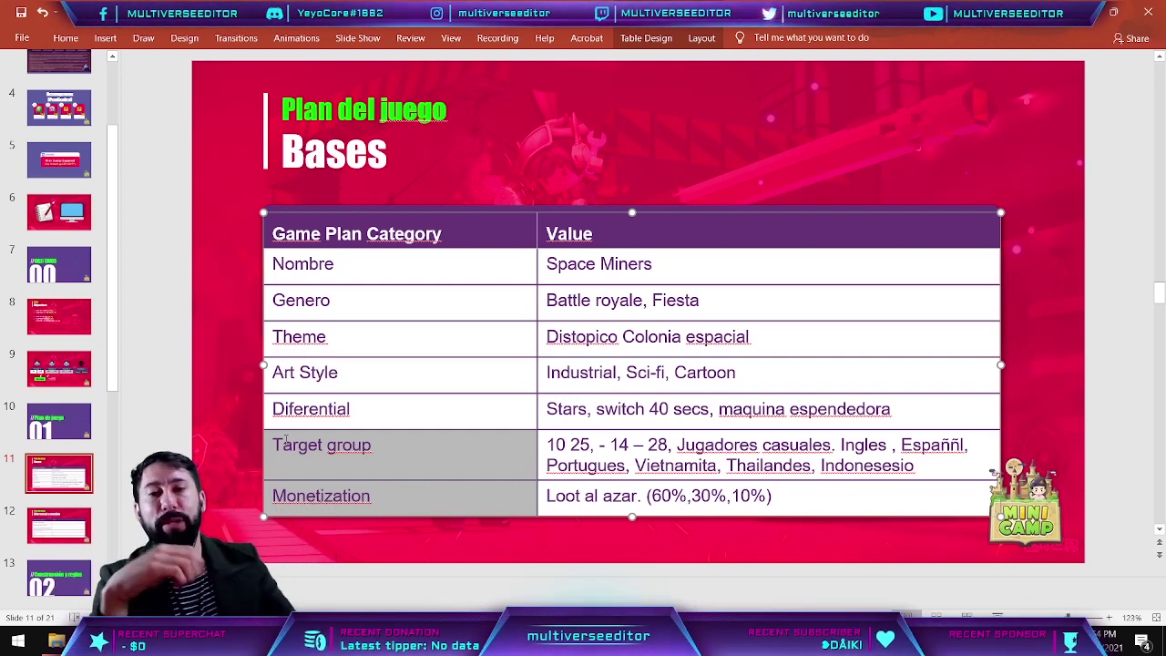
{"action": "left_click", "coordinate": [587, 445]}
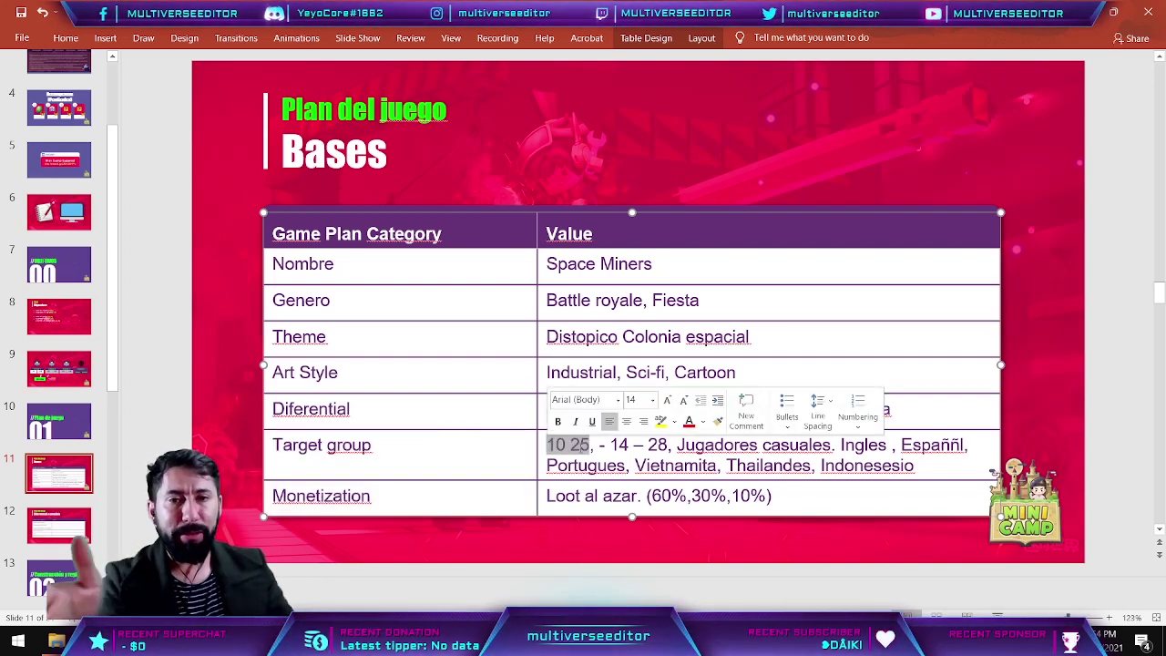
{"action": "left_click", "coordinate": [628, 445]}
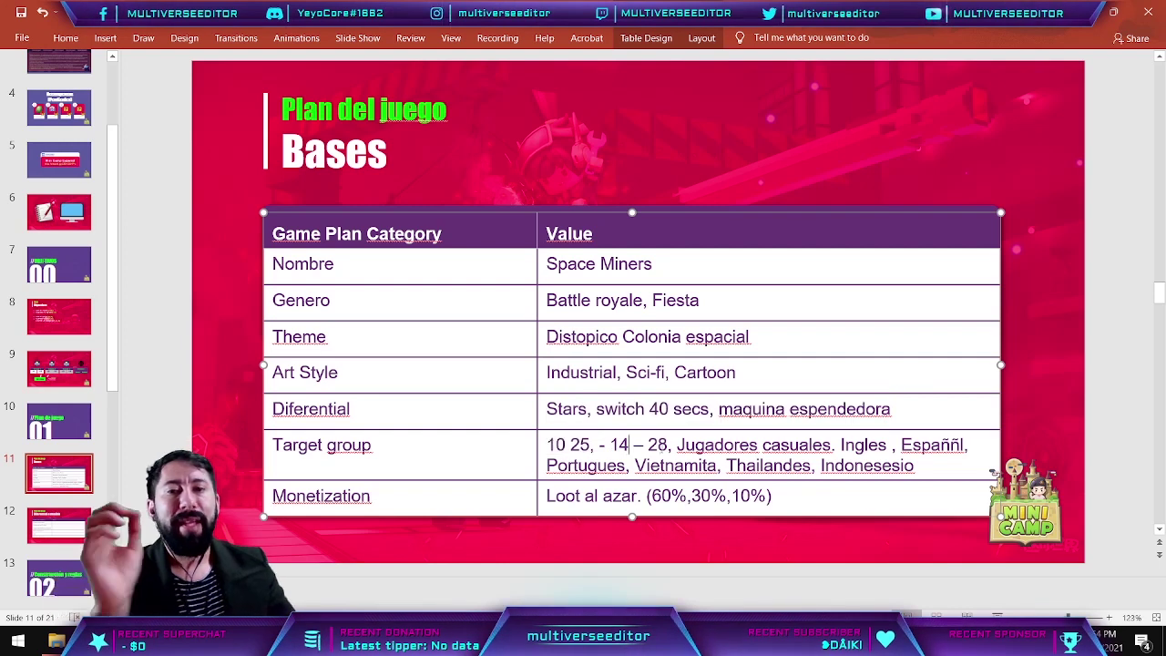
{"action": "left_click", "coordinate": [715, 444]}
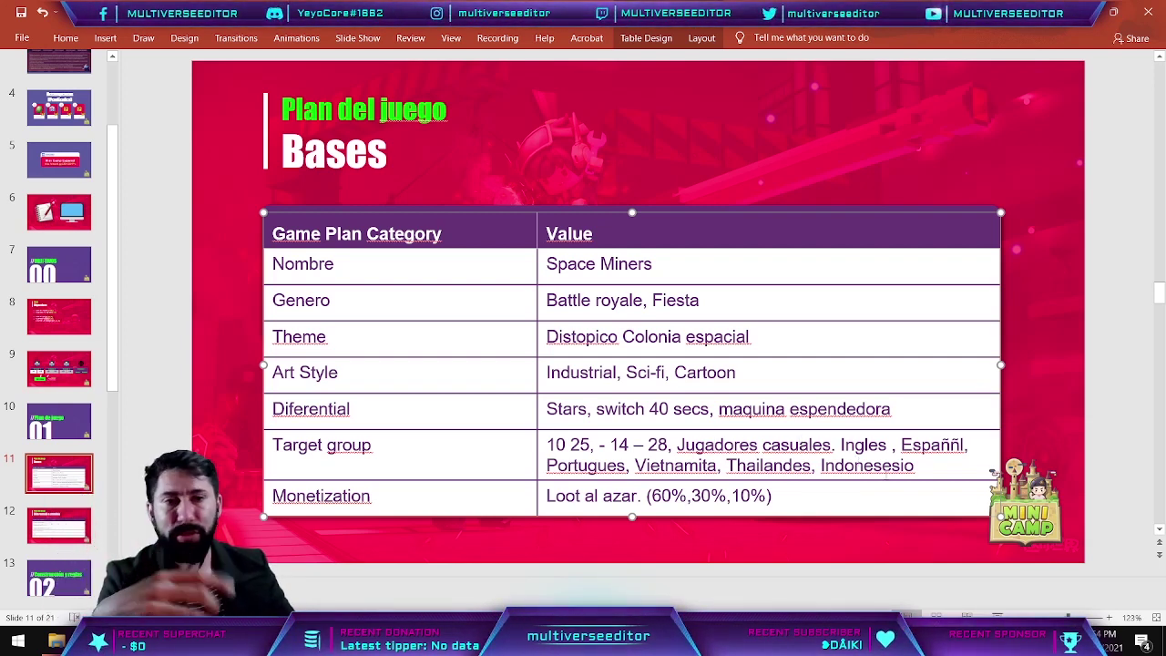
{"action": "double_click", "coordinate": [930, 445]}
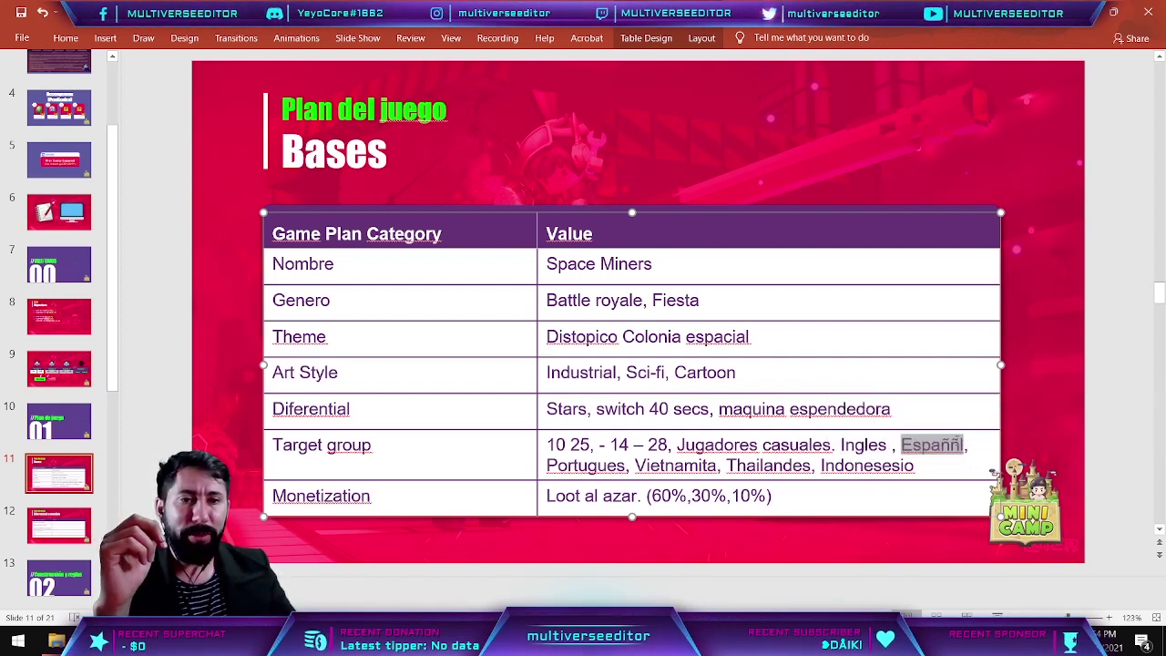
{"action": "left_click", "coordinate": [990, 447]}
{"action": "type", "text": "o"}
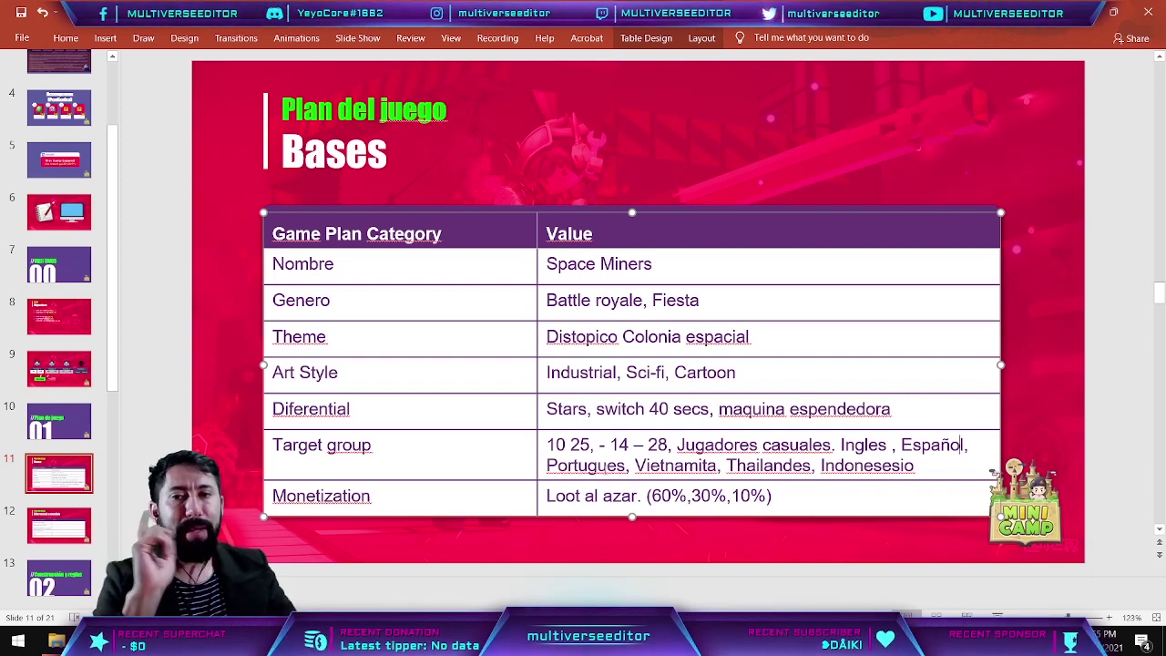
{"action": "double_click", "coordinate": [323, 494]}
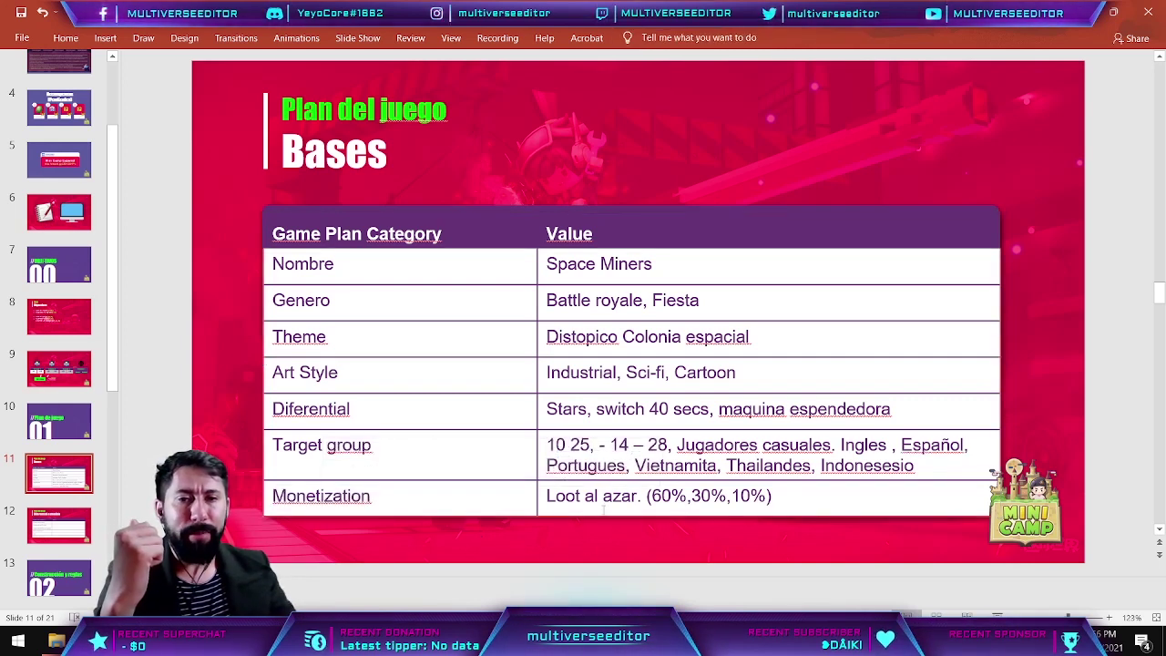
Step: Highlight 'Loot al azar', then the full 'Loot al azar. (60%,30%,10%)' text in the Monetization cell
{"action": "left_click_drag", "start_coordinate": [547, 497], "coordinate": [617, 499]}
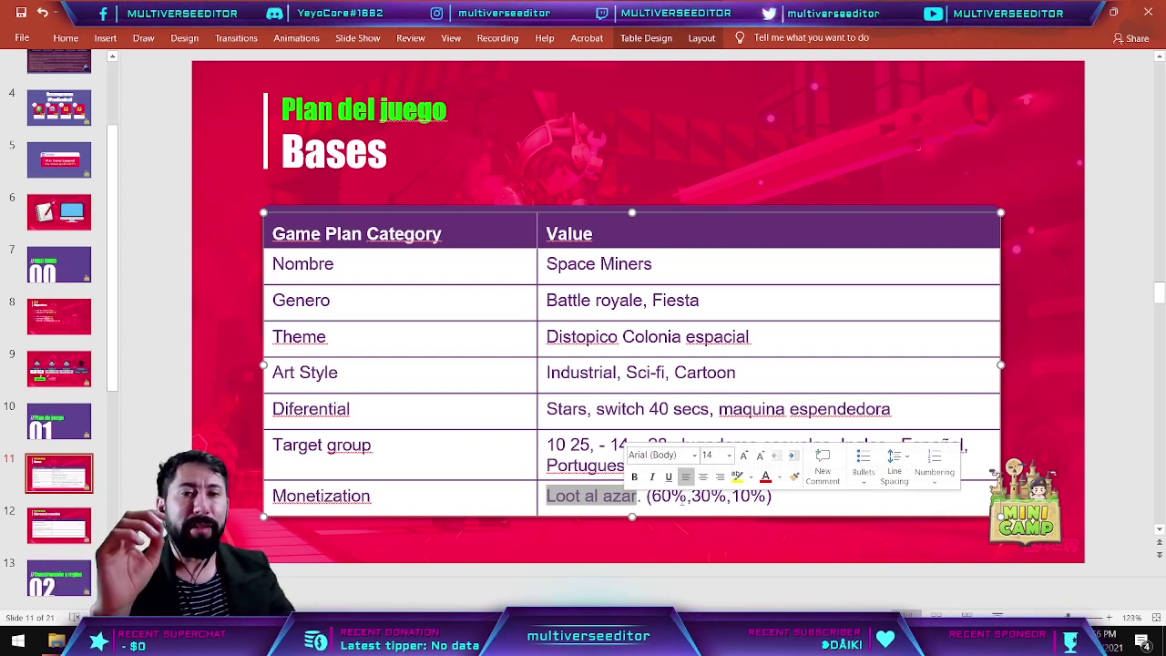
{"action": "left_click", "coordinate": [687, 496]}
{"action": "left_click_drag", "start_coordinate": [777, 498], "coordinate": [573, 507]}
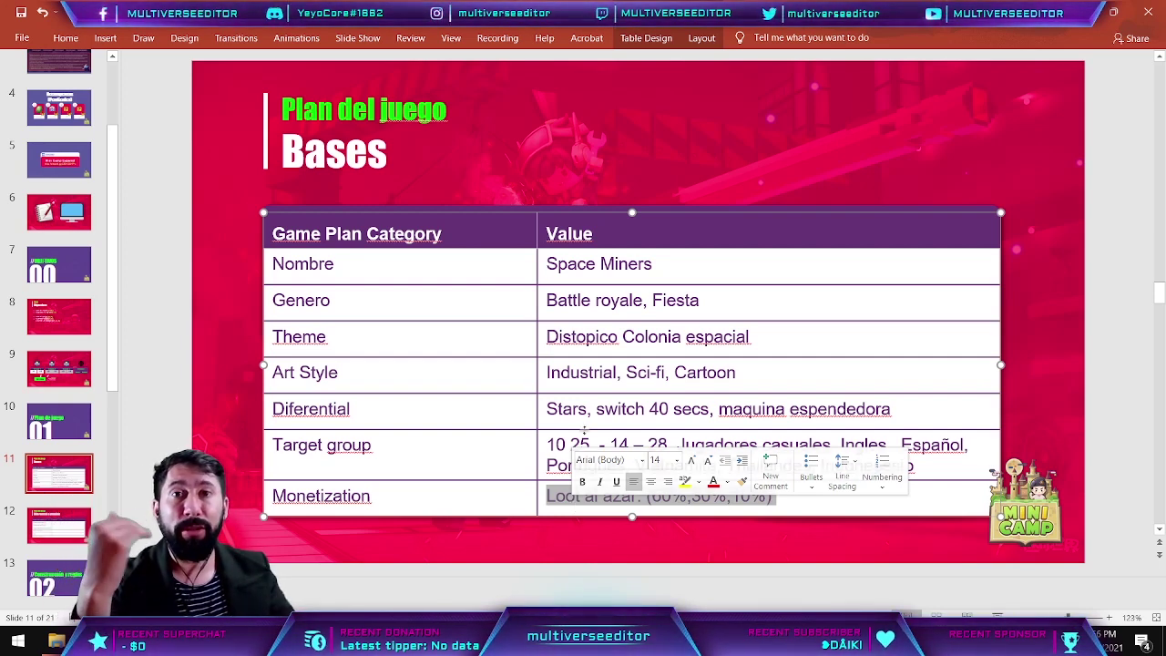
{"action": "left_click", "coordinate": [637, 145]}
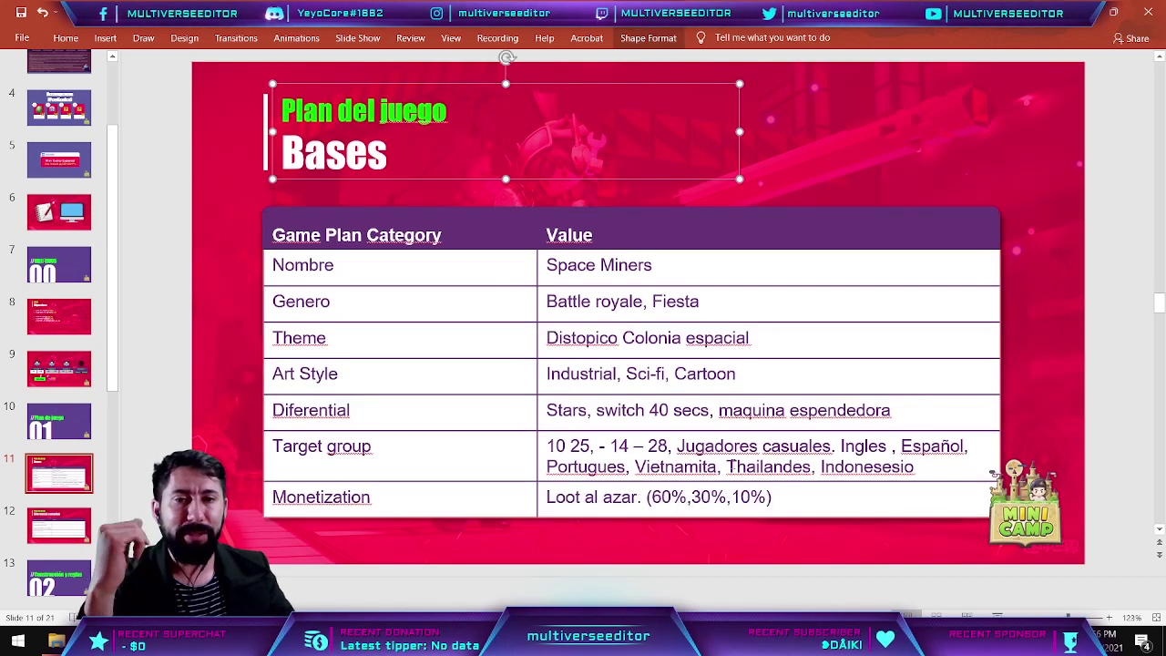
{"action": "left_click", "coordinate": [669, 516]}
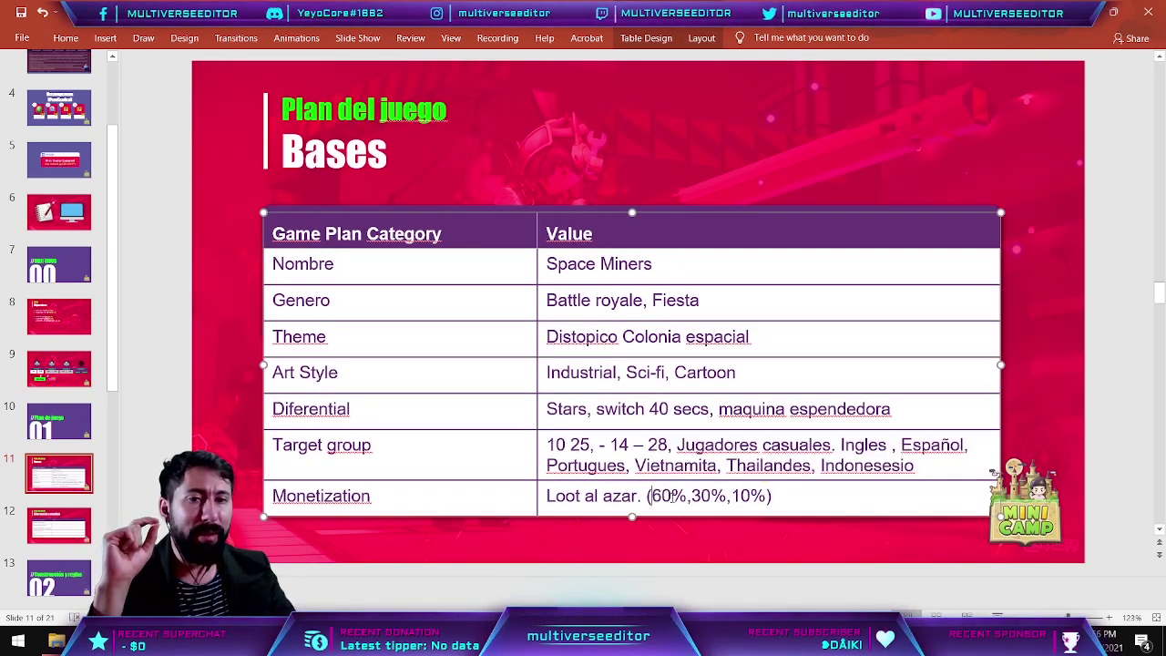
{"action": "left_click_drag", "start_coordinate": [650, 495], "coordinate": [670, 496]}
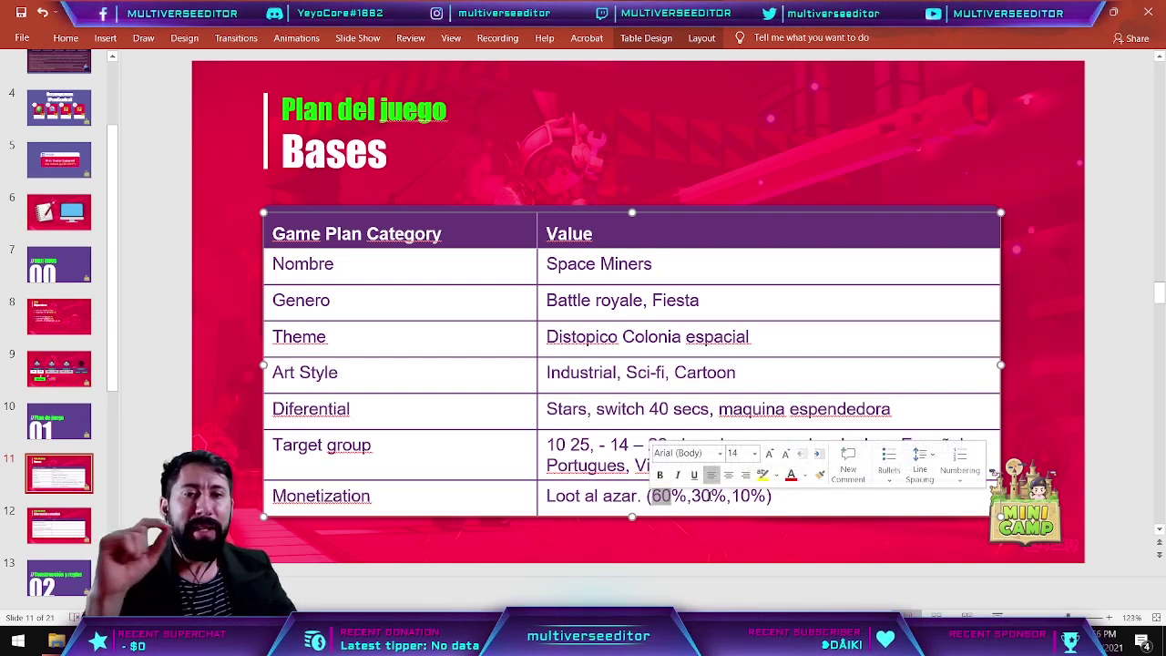
{"action": "left_click_drag", "start_coordinate": [709, 495], "coordinate": [690, 495]}
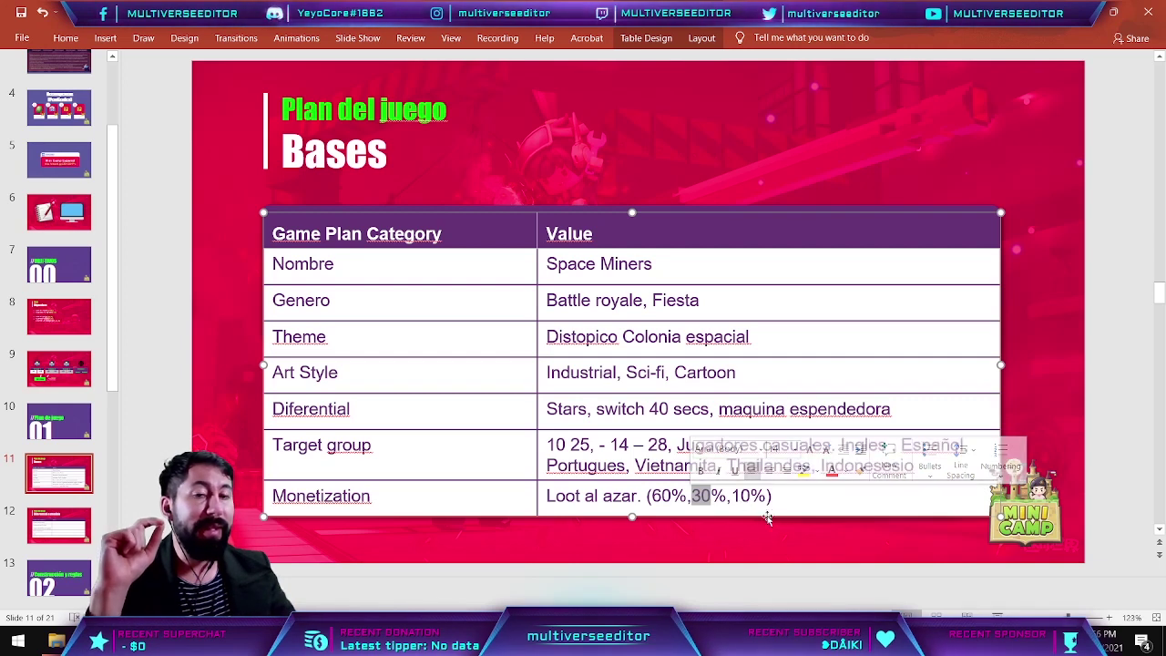
{"action": "left_click_drag", "start_coordinate": [748, 496], "coordinate": [732, 496]}
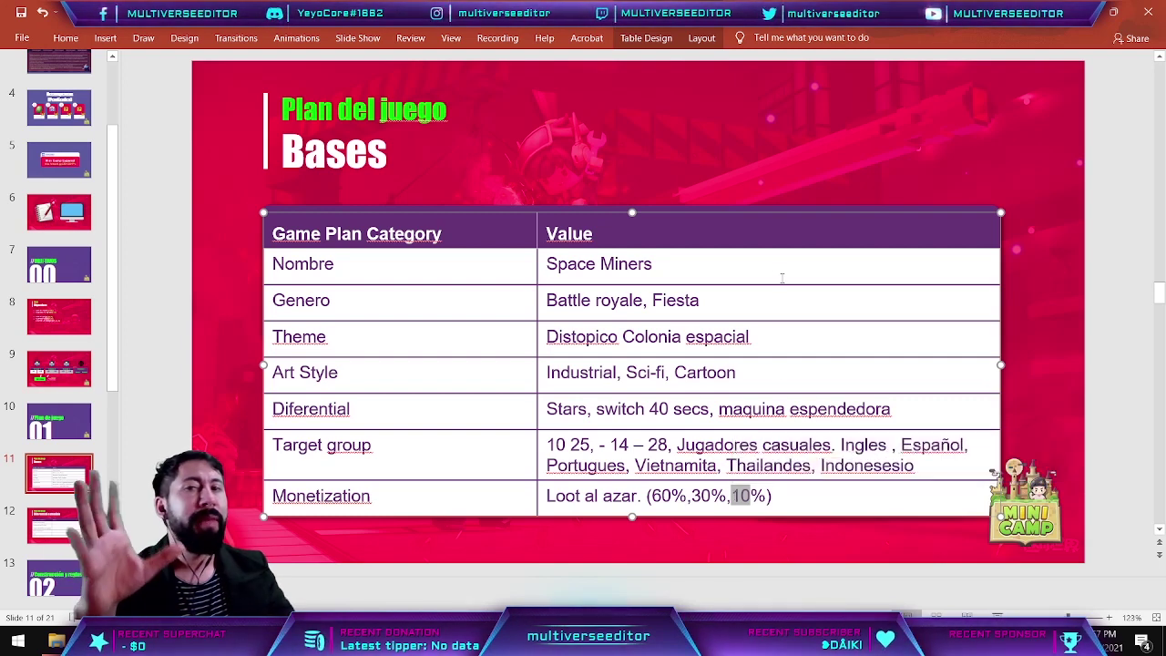
{"action": "left_click", "coordinate": [788, 158]}
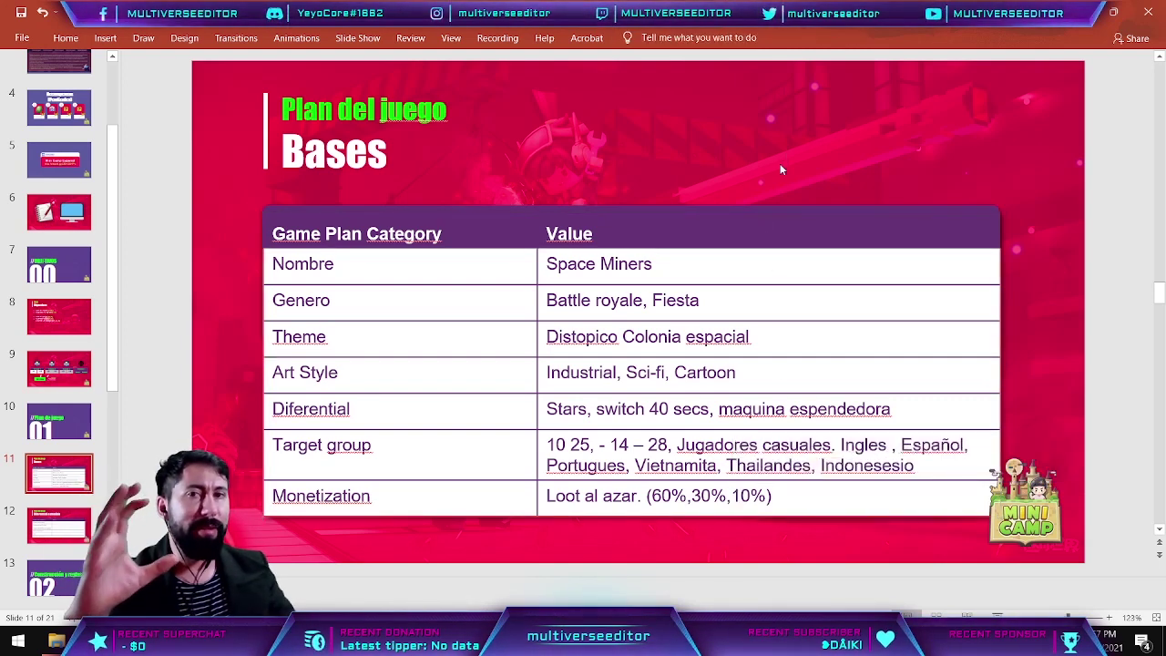